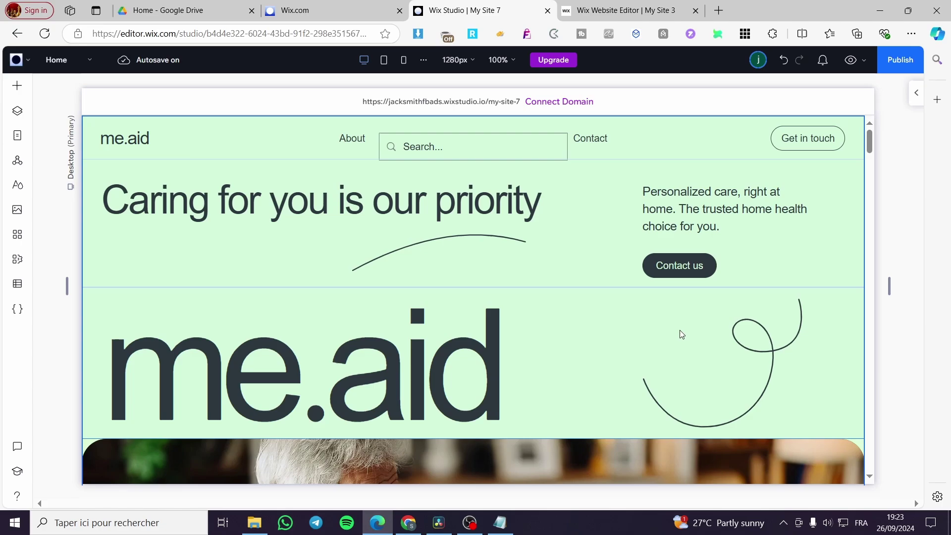
# Scroll the me.aid Home page down to About us, briefly checking the Wix.com dashboard tab.
pyautogui.scroll(-1, 505, 336)
pyautogui.scroll(-3, 473, 305)
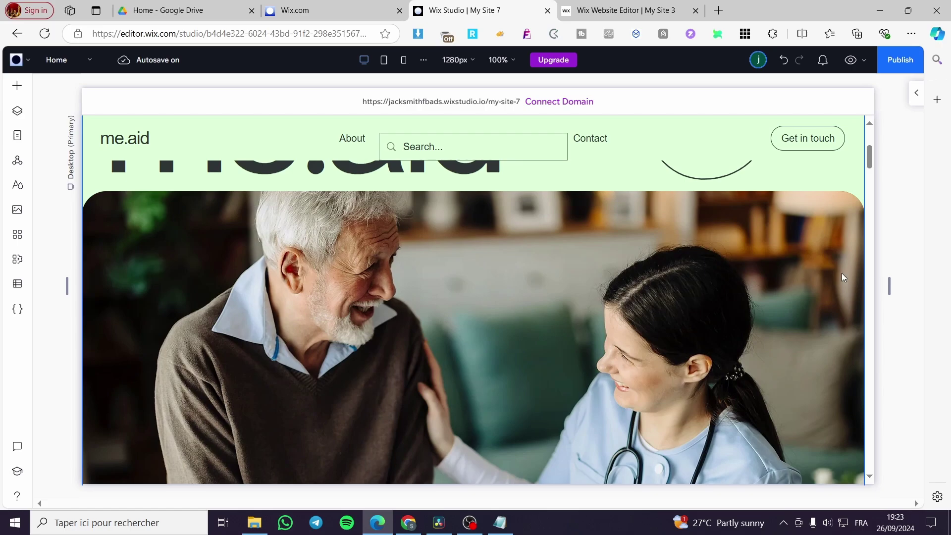
pyautogui.scroll(3, 560, 326)
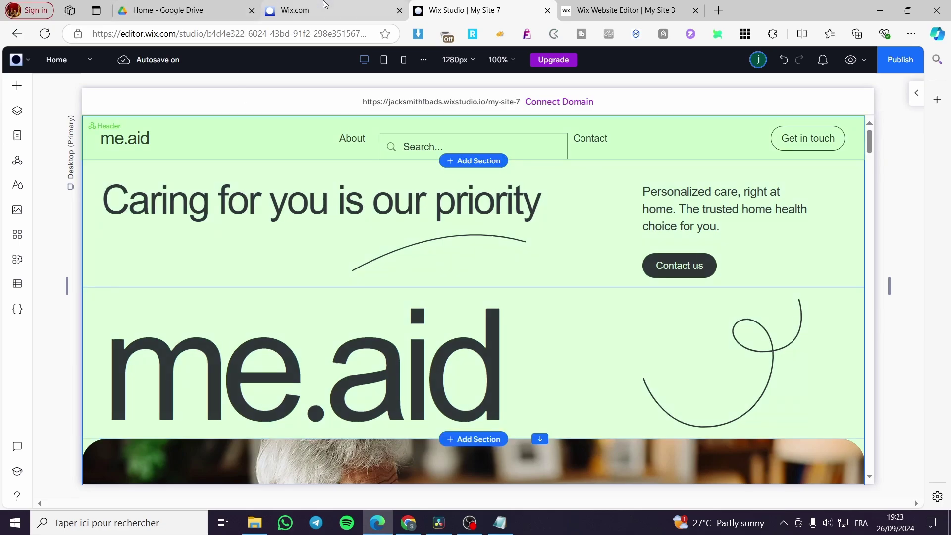
pyautogui.click(294, 11)
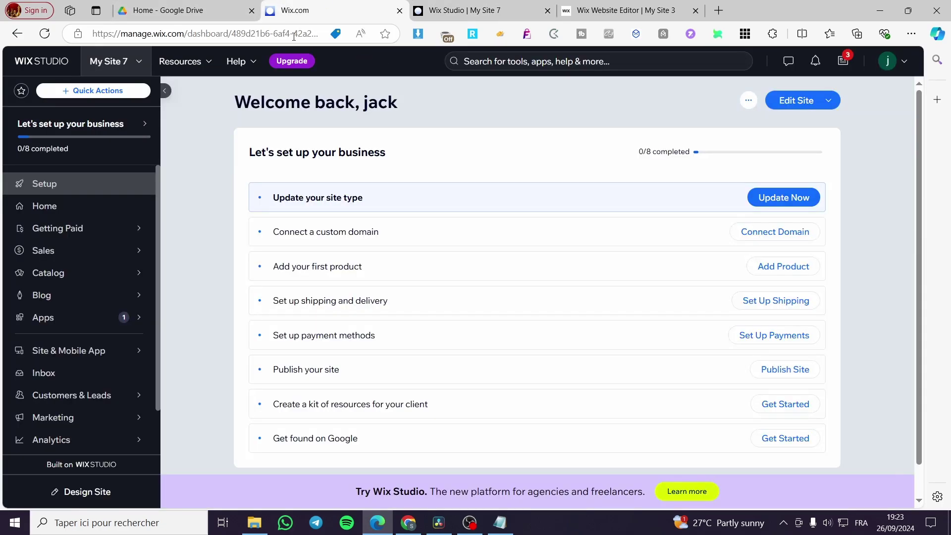
pyautogui.click(484, 6)
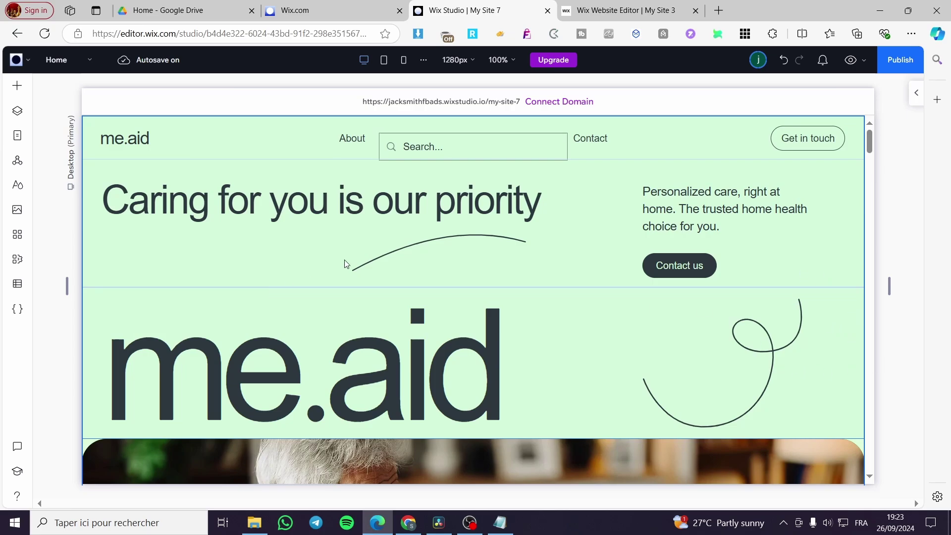
pyautogui.scroll(-5, 180, 314)
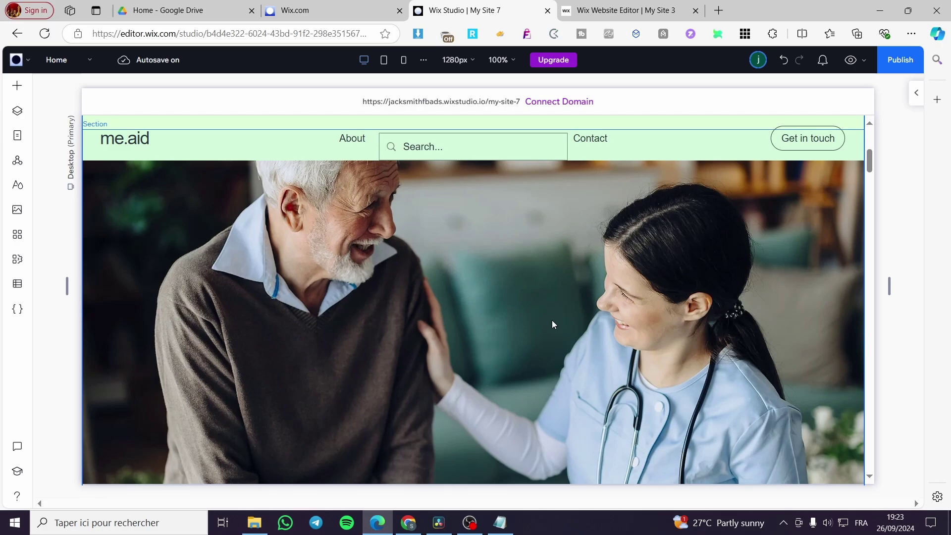
pyautogui.scroll(-5, 552, 323)
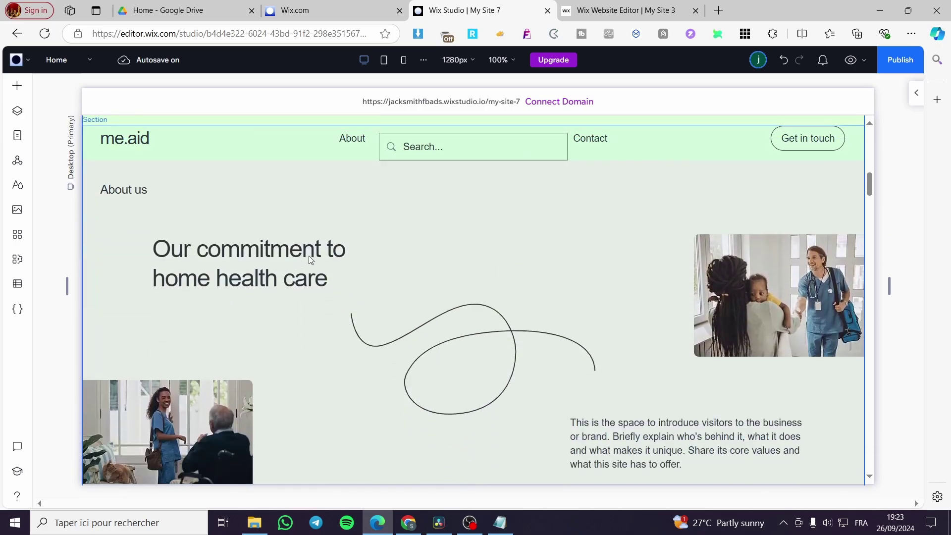
# Select all the typewriter code in the 'Code for writer' Notepad file, then minimise Notepad.
pyautogui.click(500, 522)
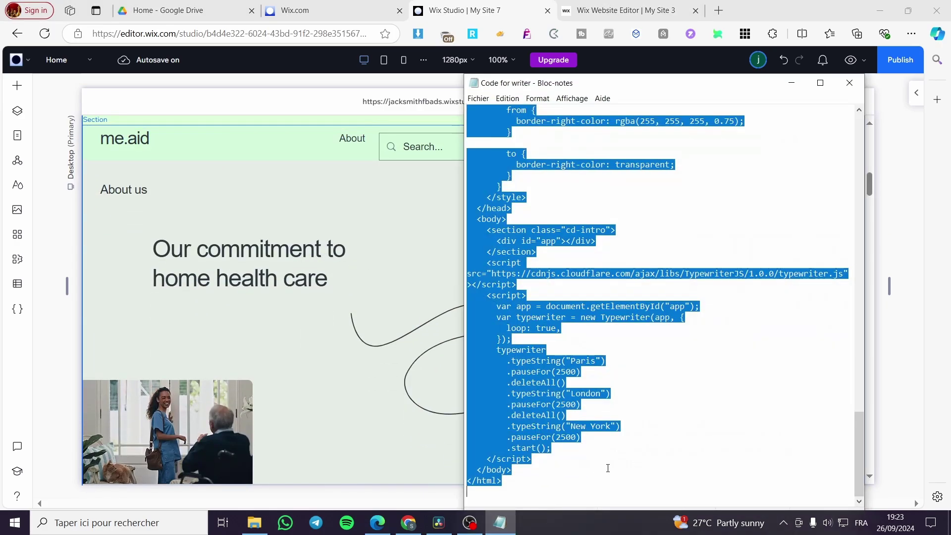
pyautogui.click(643, 363)
pyautogui.scroll(10, 533, 411)
pyautogui.scroll(15, 533, 410)
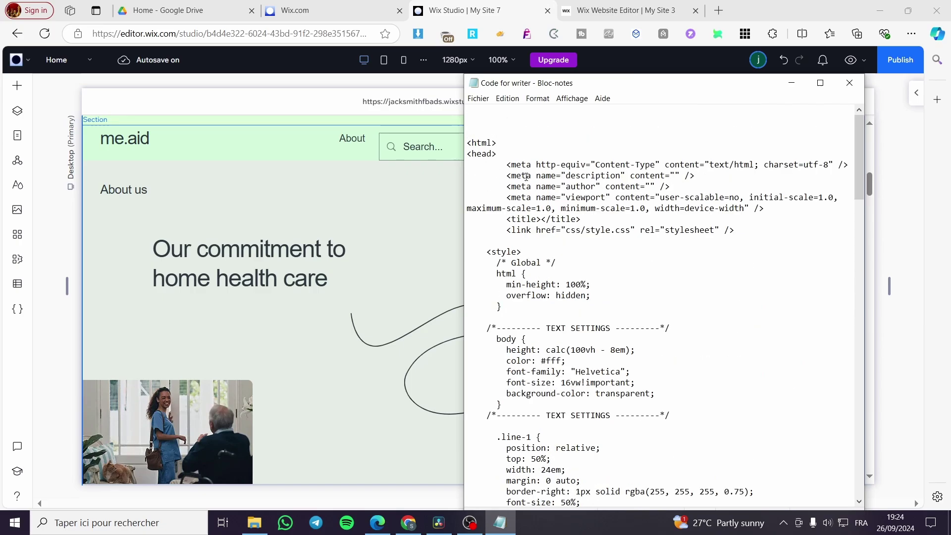
pyautogui.hotkey('ctrl', 'a')
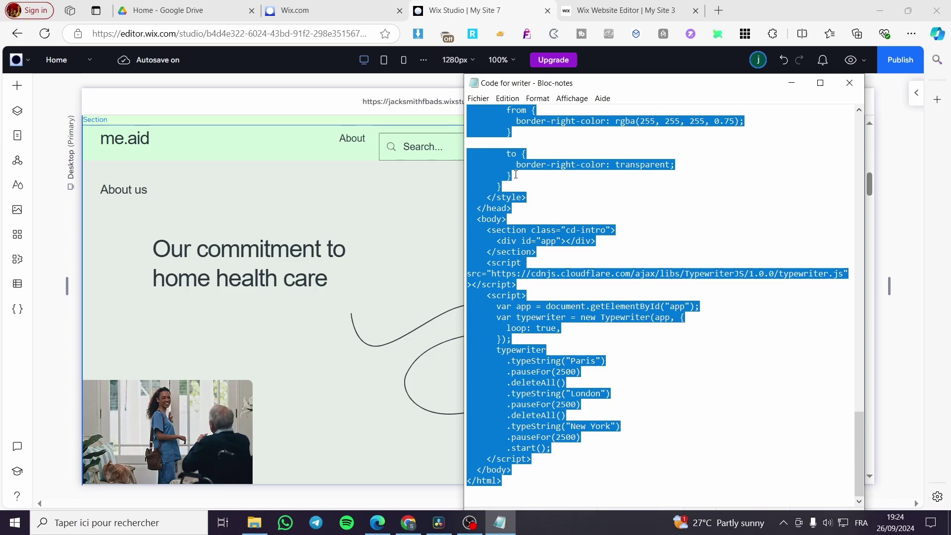
pyautogui.click(791, 82)
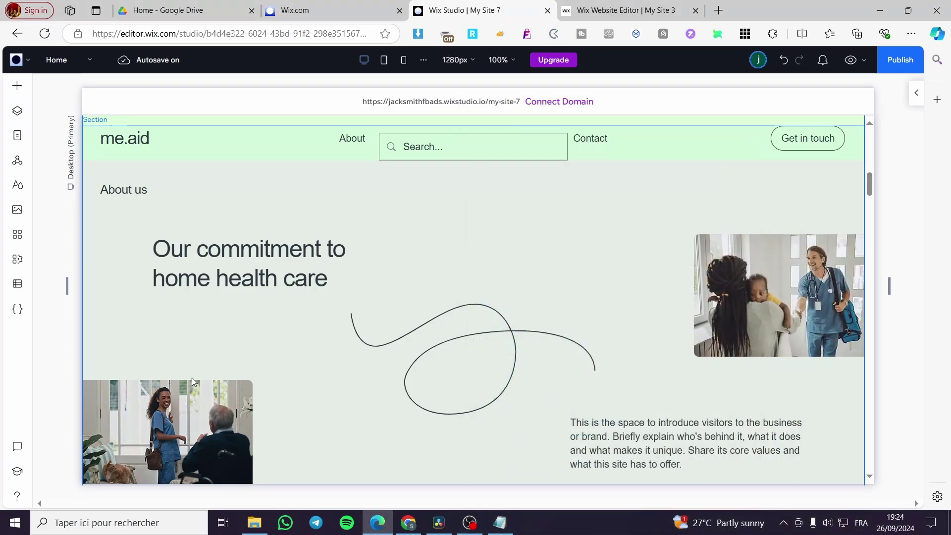
# Drag an Embed Code (iFrame) element from Embed & Social onto the hero photo's upper left.
pyautogui.scroll(-3, 287, 436)
pyautogui.scroll(3, 288, 435)
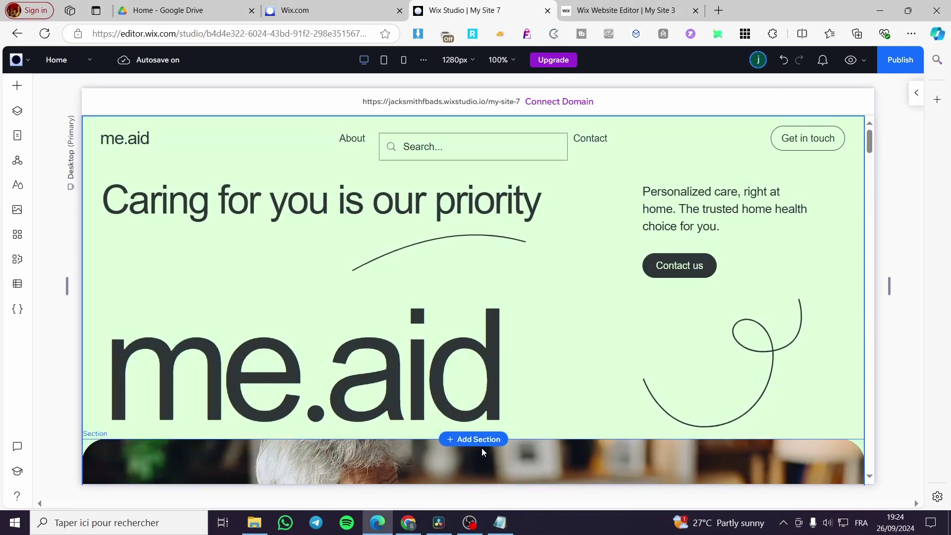
pyautogui.scroll(-10, 262, 388)
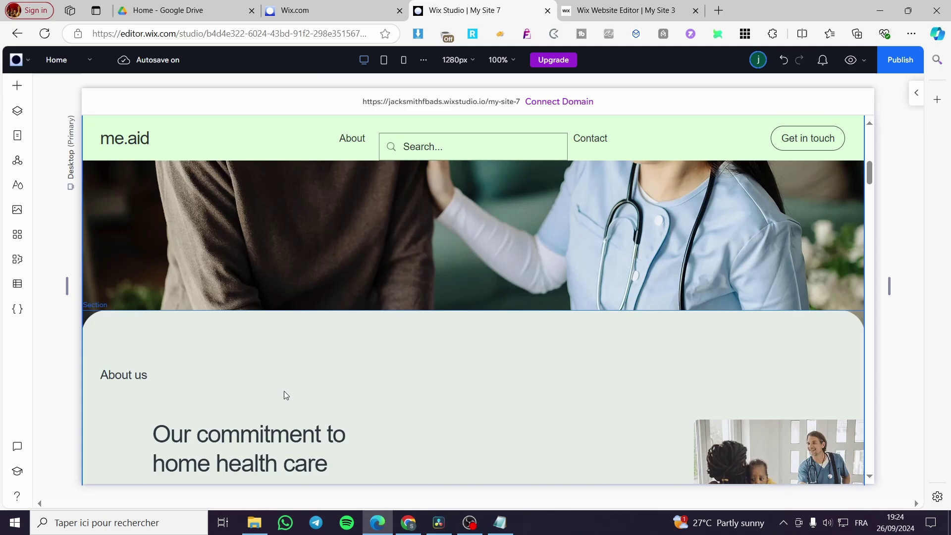
pyautogui.scroll(-3, 290, 395)
pyautogui.scroll(10, 282, 401)
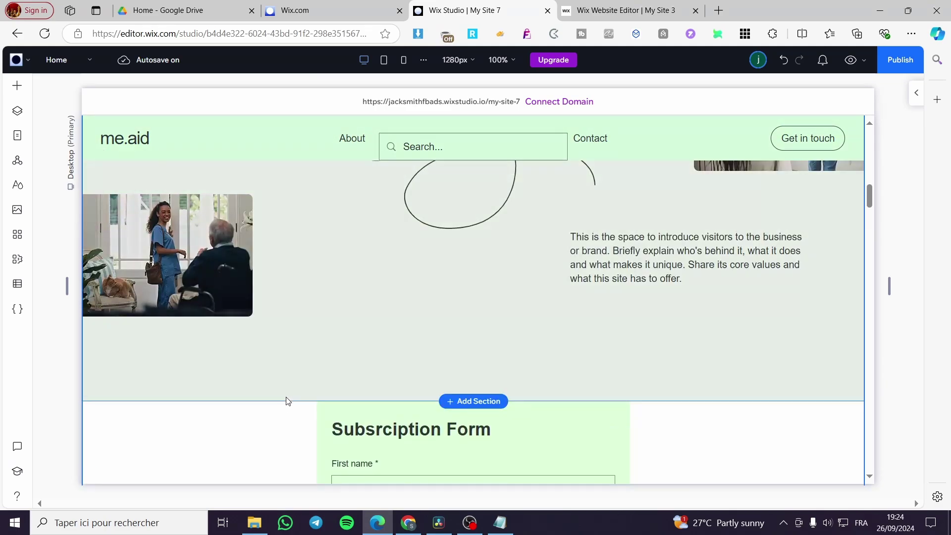
pyautogui.scroll(1, 287, 408)
pyautogui.scroll(-2, 360, 359)
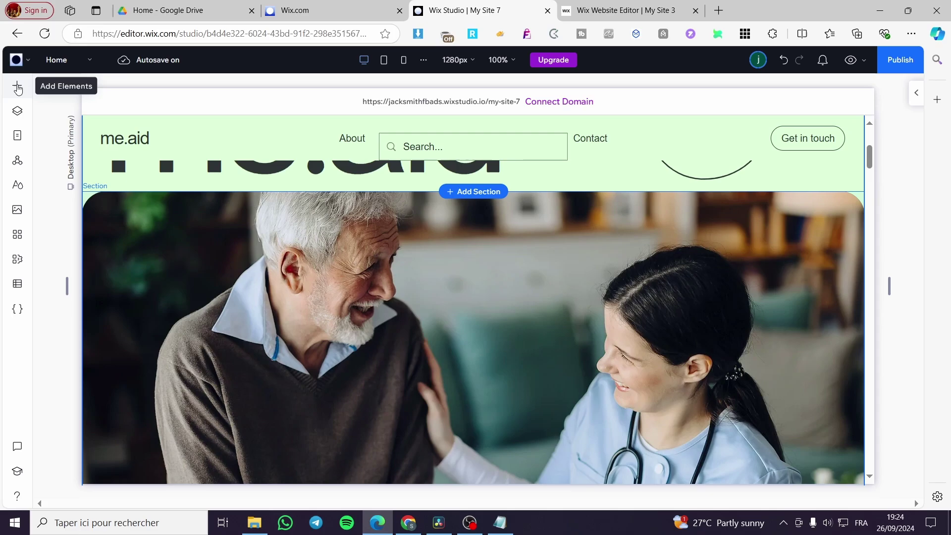
pyautogui.click(18, 88)
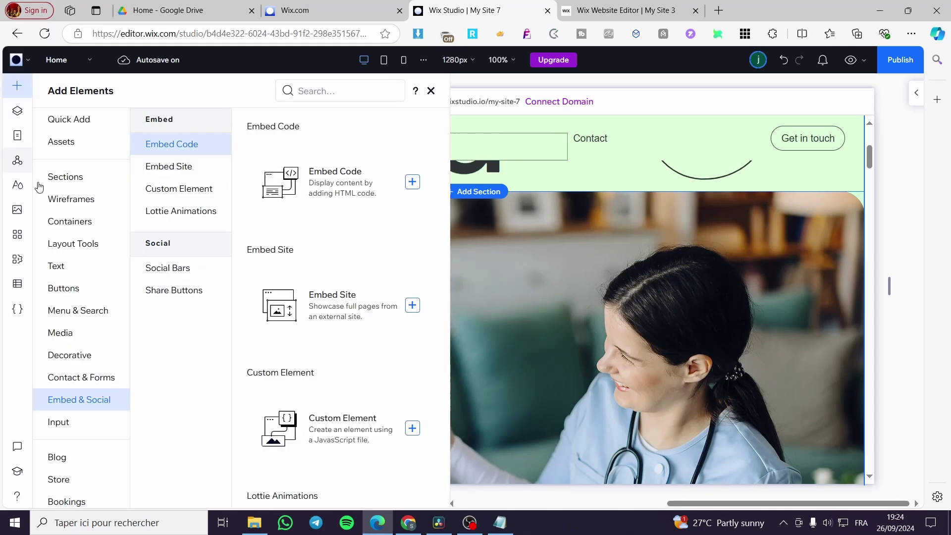
pyautogui.click(71, 126)
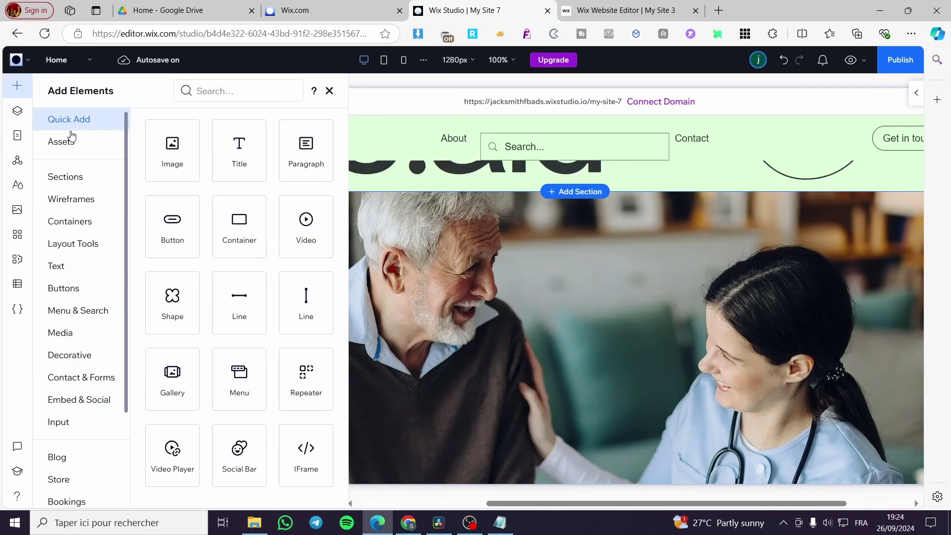
pyautogui.click(78, 400)
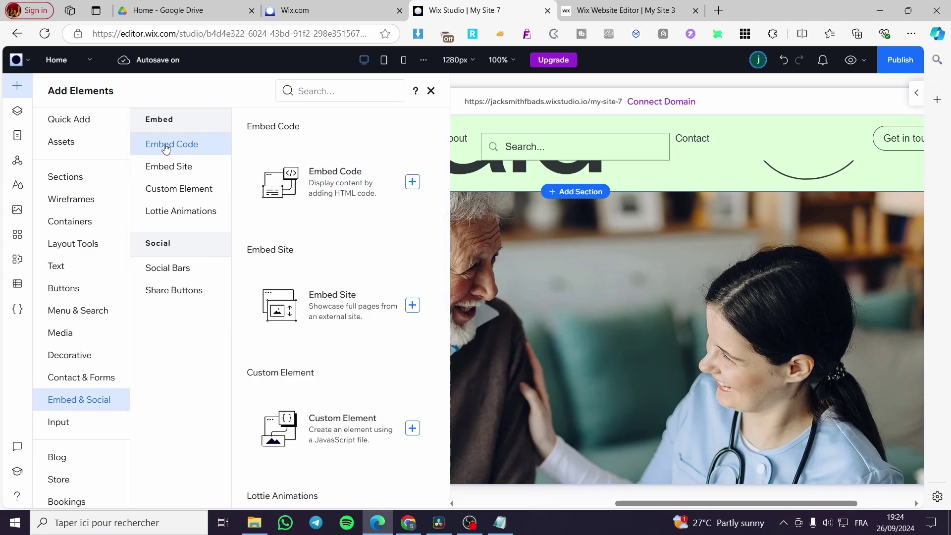
pyautogui.moveTo(280, 305); pyautogui.dragTo(222, 268)
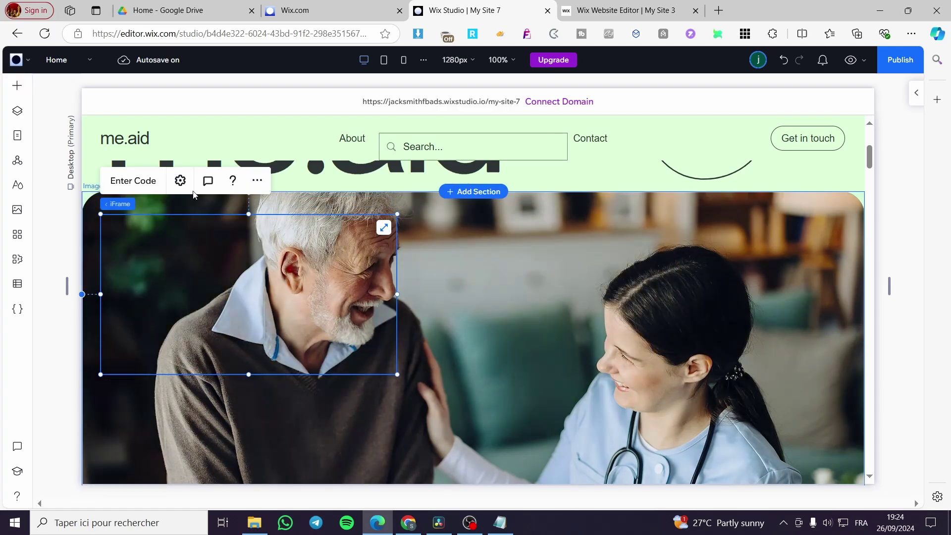
# Paste the copied typewriter code into the embed's HTML Settings and apply it.
pyautogui.click(150, 187)
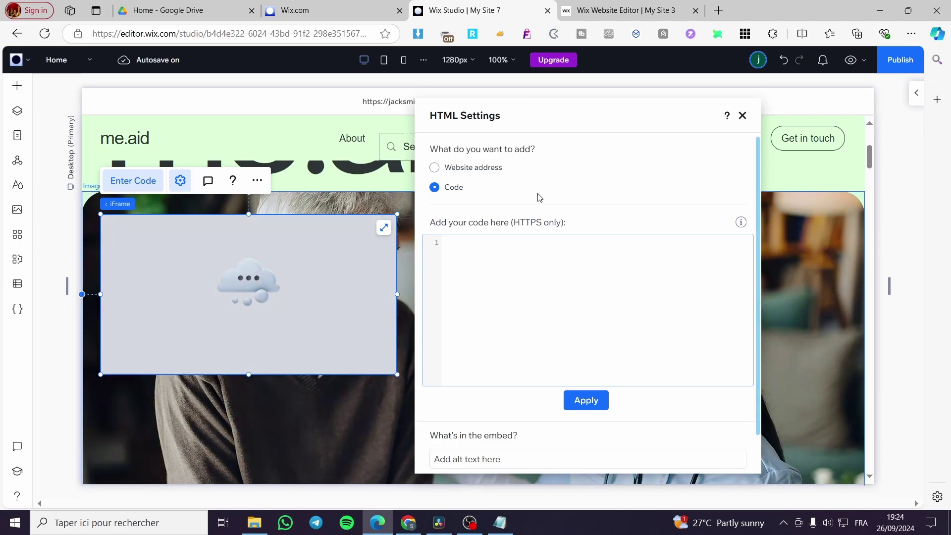
pyautogui.click(483, 263)
pyautogui.hotkey('ctrl', 'v')
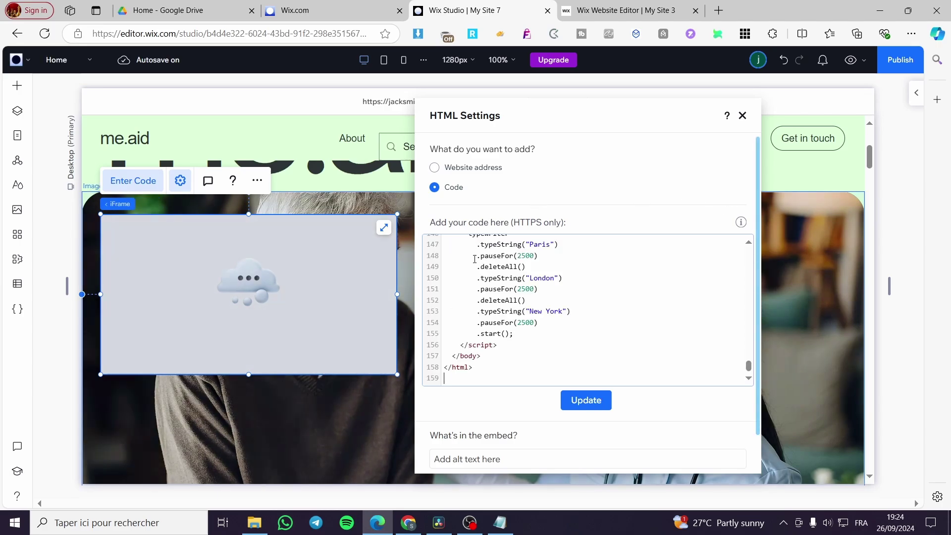
pyautogui.click(603, 405)
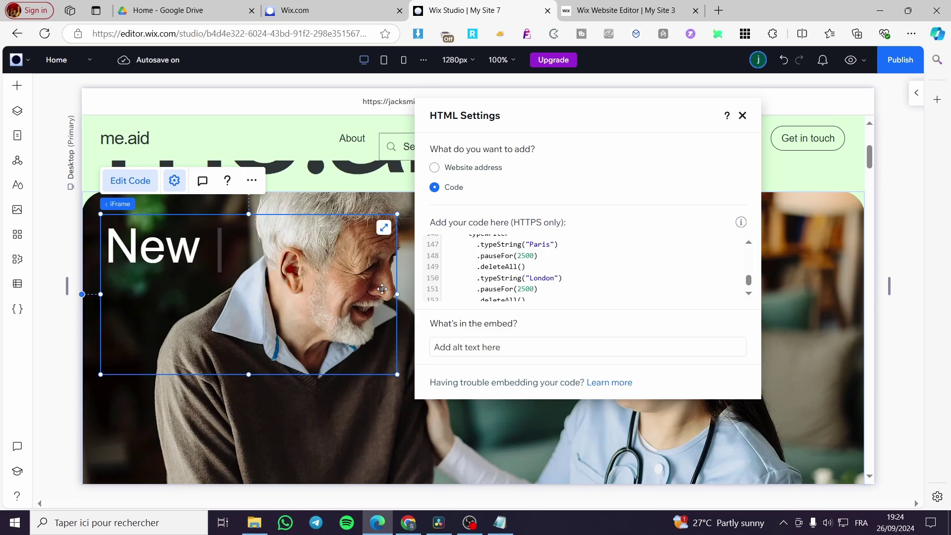
# Check the animated city names on the hero, then return to the embed's code for editing.
pyautogui.scroll(2, 557, 272)
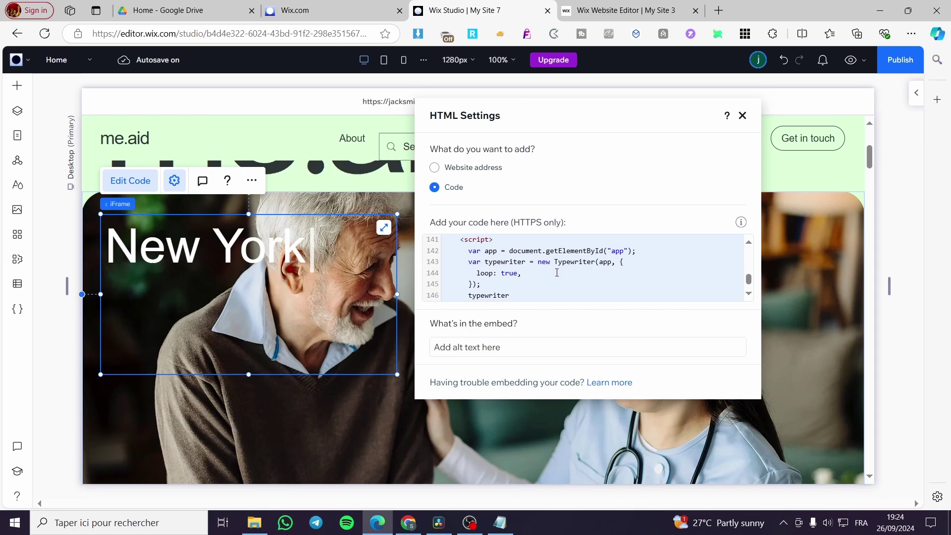
pyautogui.scroll(-4, 556, 272)
pyautogui.scroll(5, 596, 284)
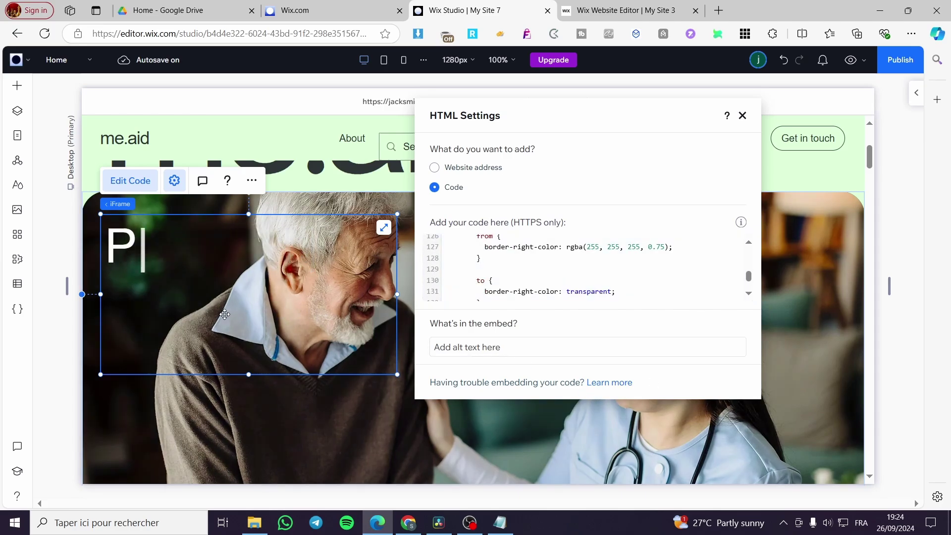
pyautogui.scroll(3, 593, 275)
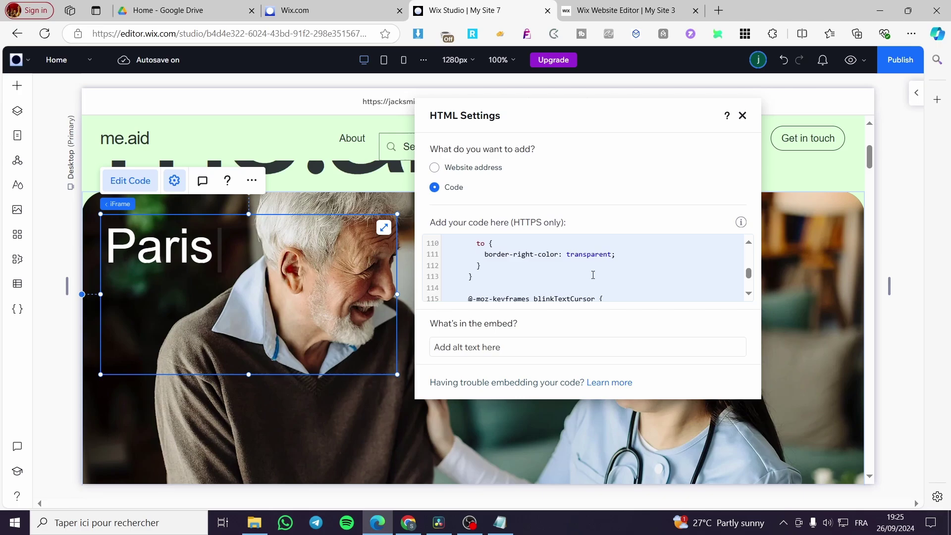
pyautogui.click(748, 275)
# Replace 'New York' with 'San Francisco' in the embed's city list and update the code.
pyautogui.scroll(15, 748, 274)
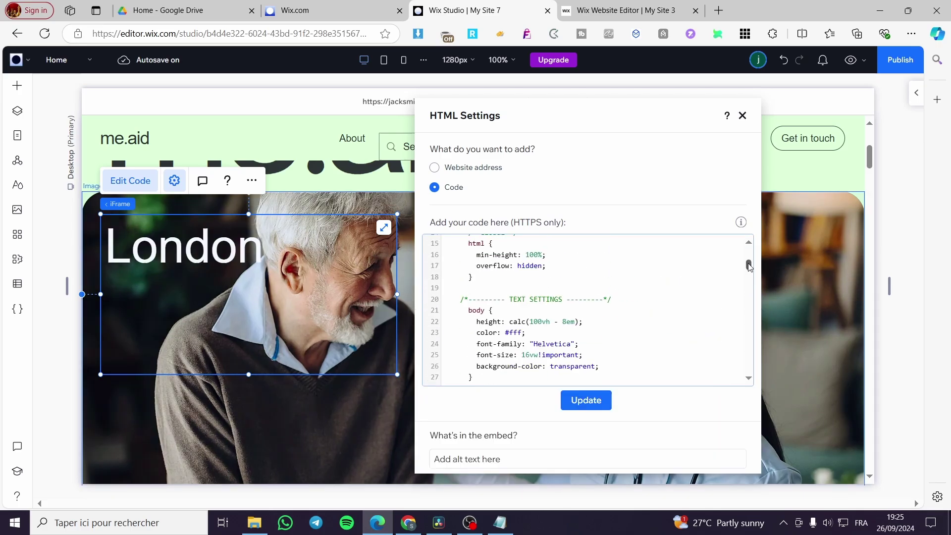
pyautogui.scroll(3, 748, 266)
pyautogui.scroll(-1, 753, 262)
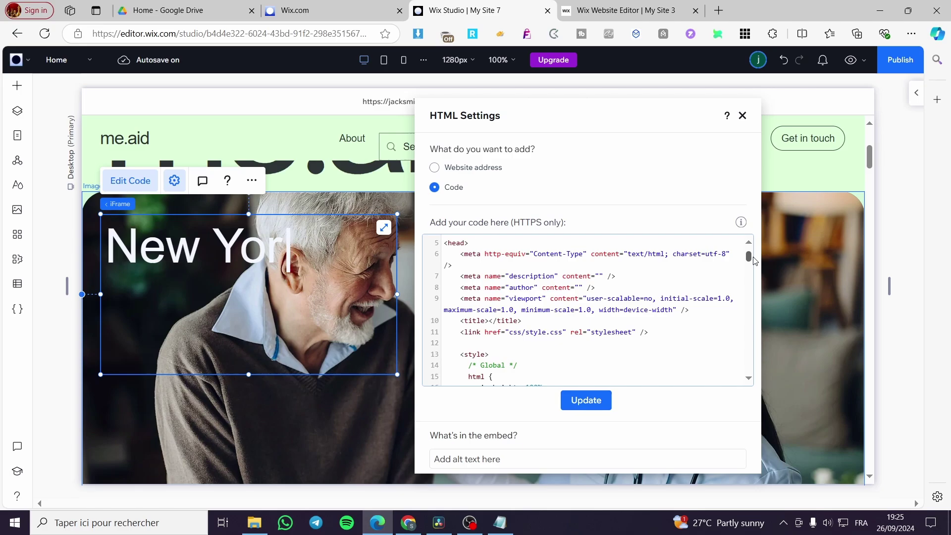
pyautogui.moveTo(750, 258); pyautogui.dragTo(738, 380)
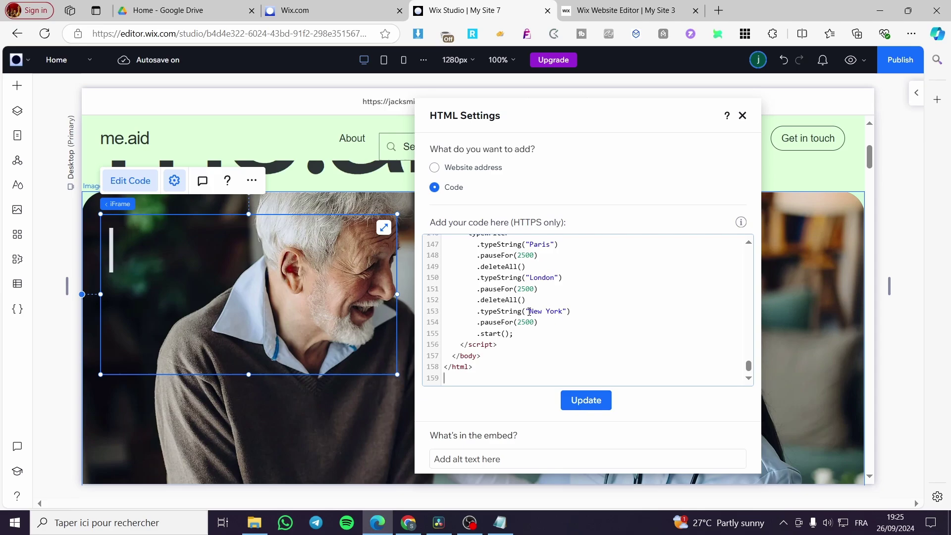
pyautogui.moveTo(530, 311); pyautogui.dragTo(561, 312)
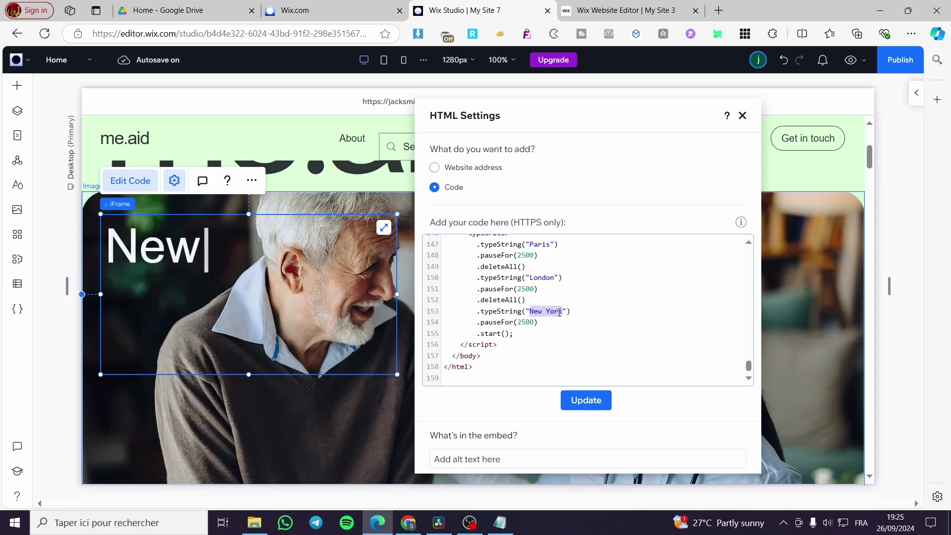
pyautogui.write('San')
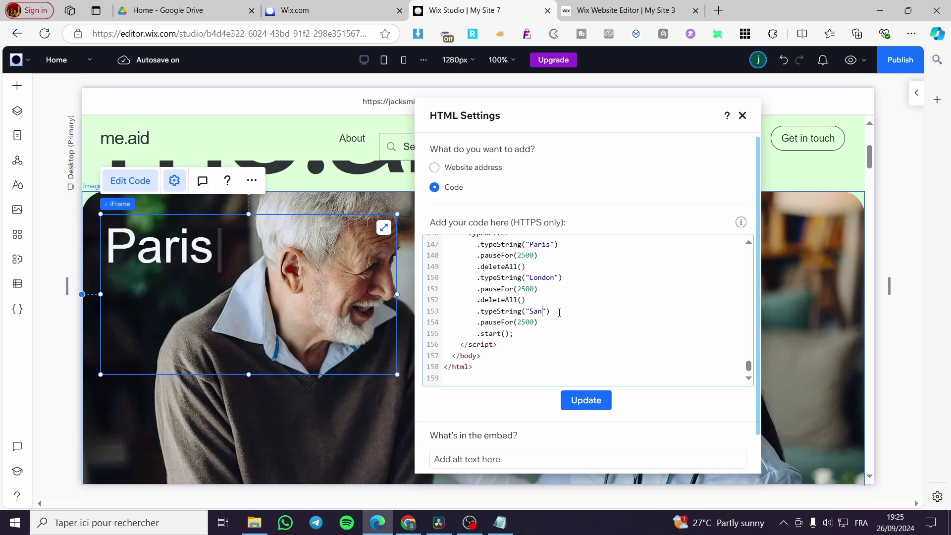
pyautogui.write(' Francisco')
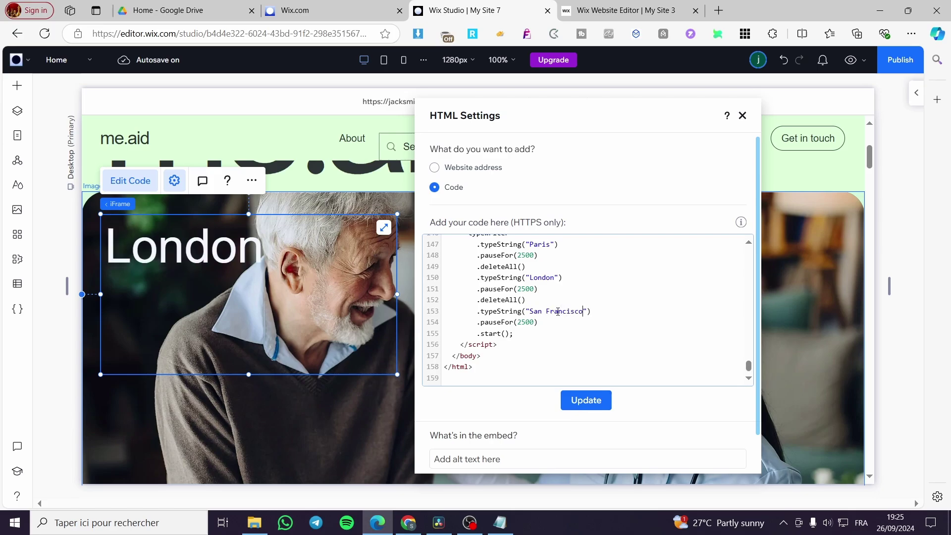
pyautogui.click(604, 409)
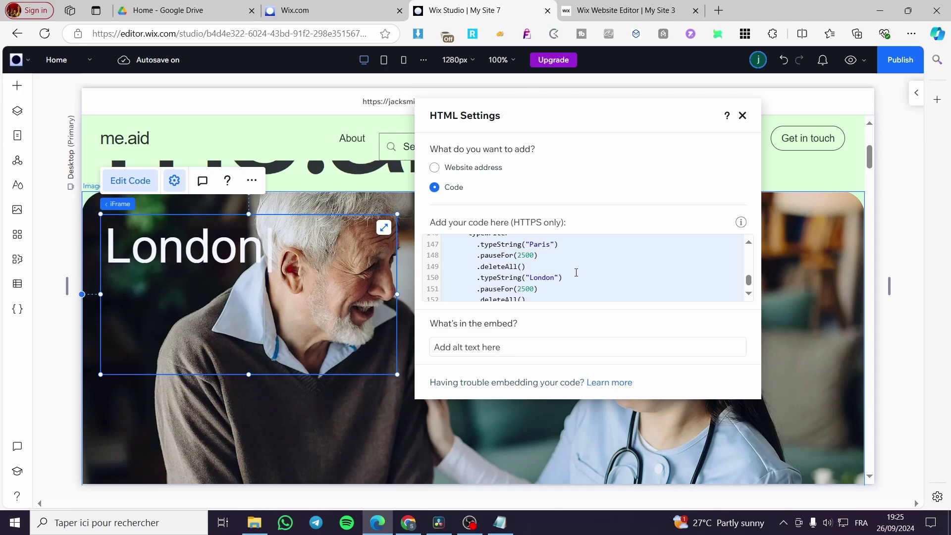
pyautogui.scroll(-2, 575, 272)
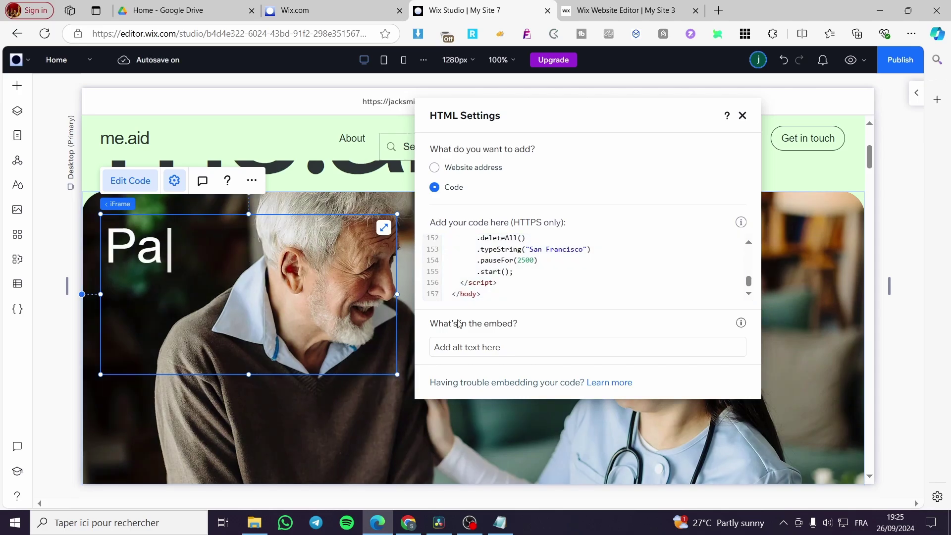
pyautogui.scroll(2, 555, 281)
pyautogui.scroll(-2, 554, 268)
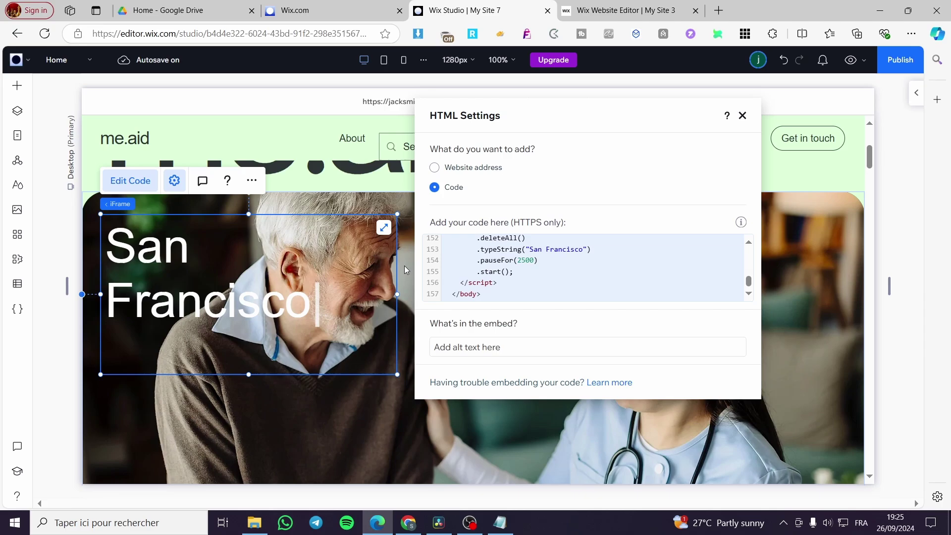
# Close and reopen the embed's HTML Settings to review the typewriter script.
pyautogui.click(407, 293)
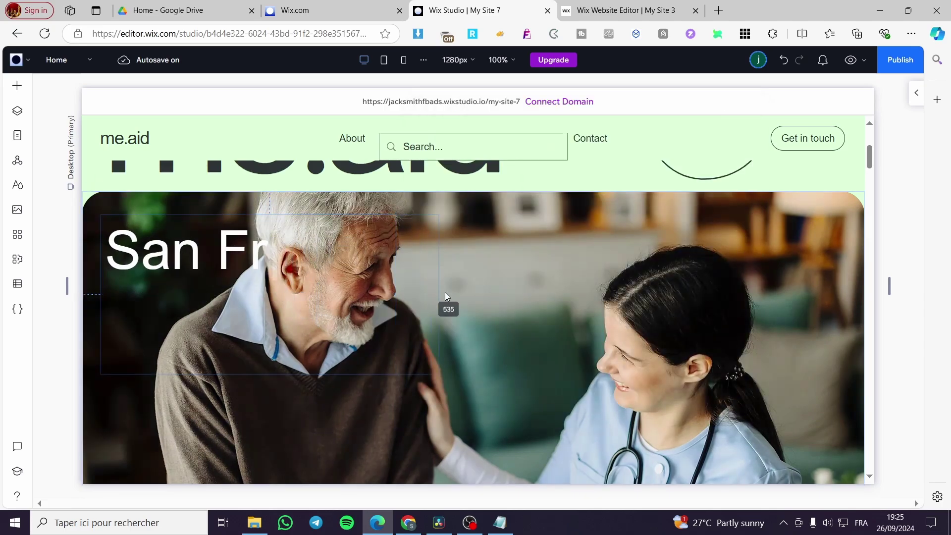
pyautogui.click(373, 300)
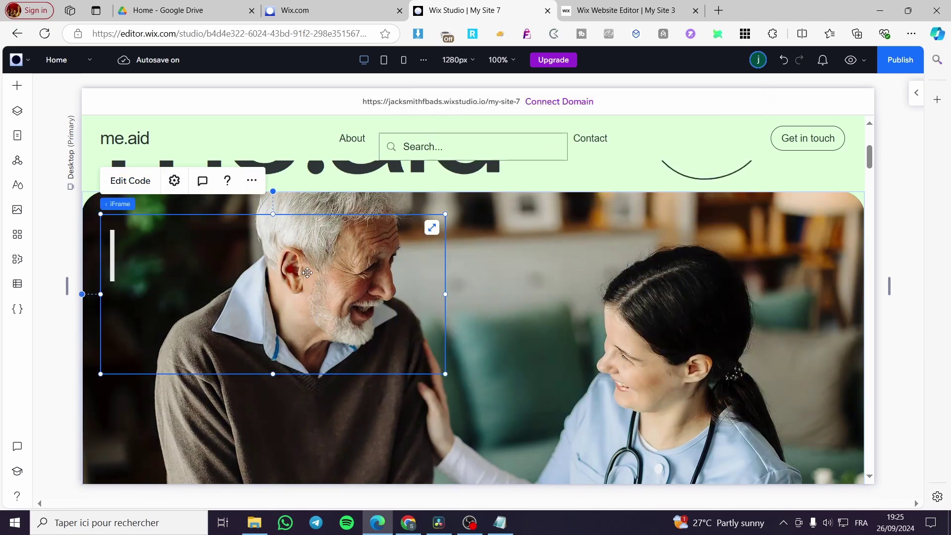
pyautogui.click(136, 191)
pyautogui.moveTo(796, 255); pyautogui.dragTo(812, 377)
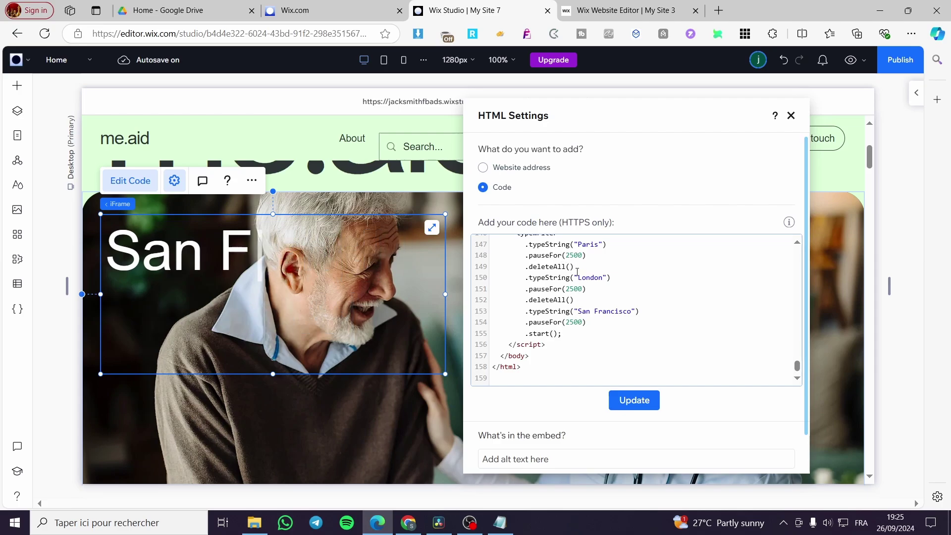
pyautogui.scroll(1, 573, 287)
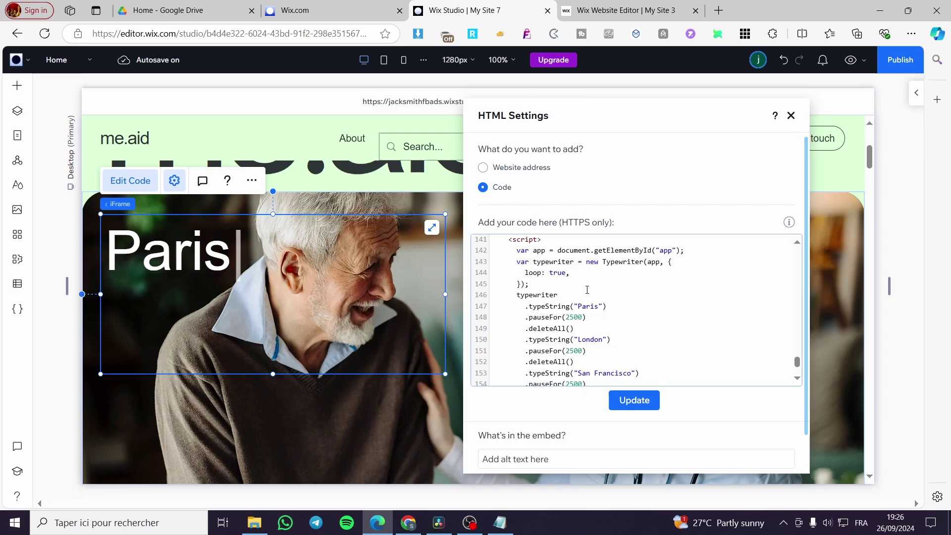
pyautogui.scroll(-1, 586, 291)
pyautogui.scroll(3, 584, 292)
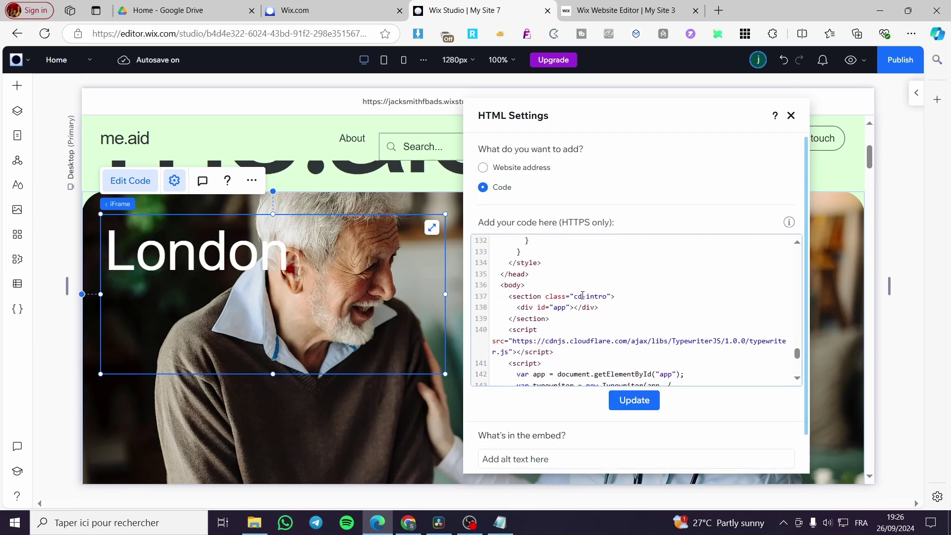
pyautogui.scroll(5, 546, 335)
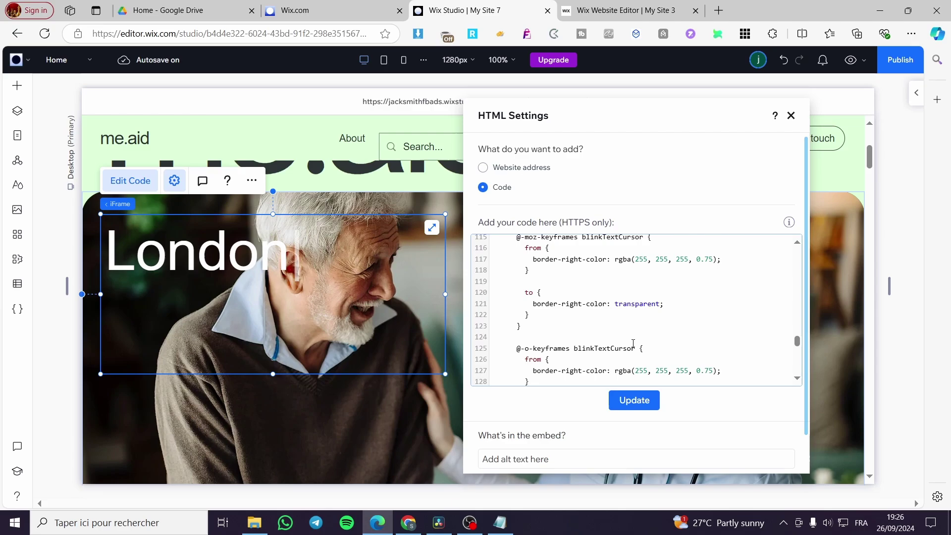
pyautogui.scroll(-3, 633, 343)
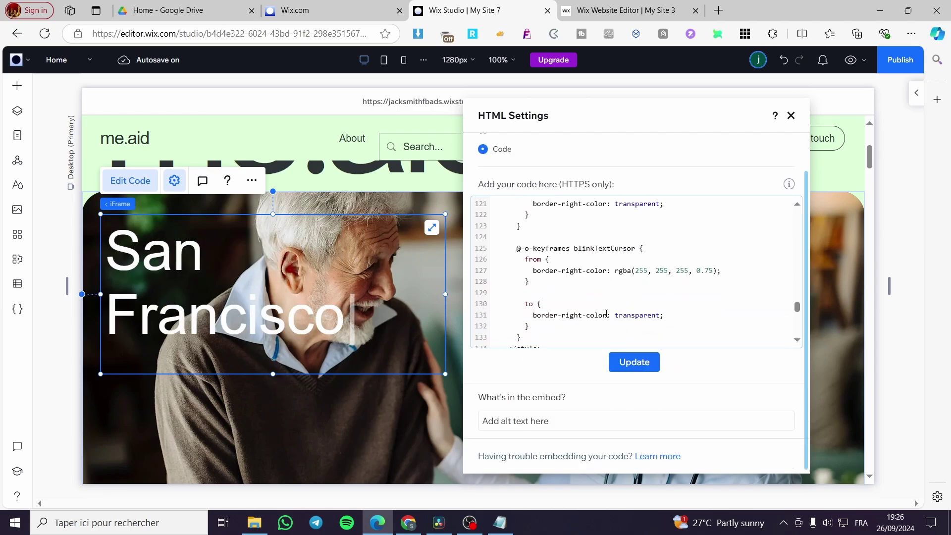
pyautogui.scroll(-8, 663, 339)
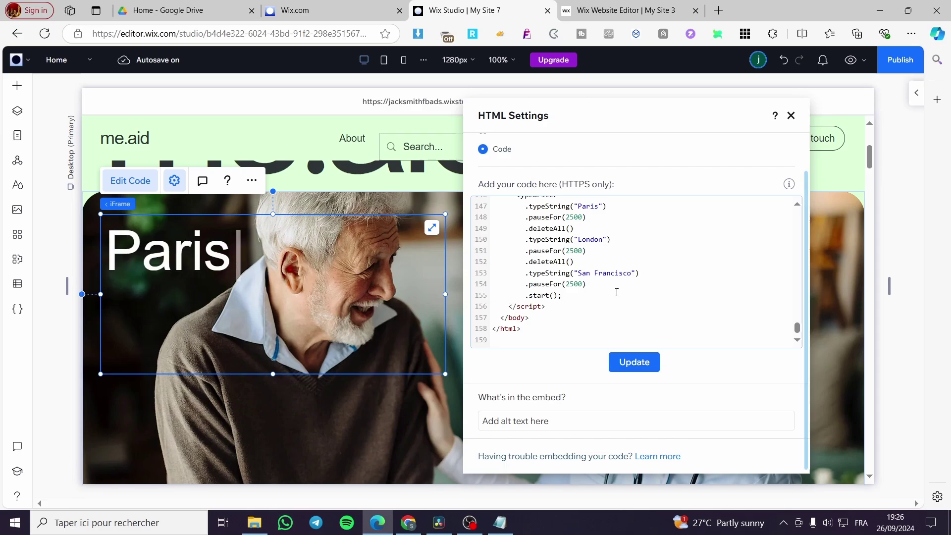
pyautogui.scroll(5, 616, 292)
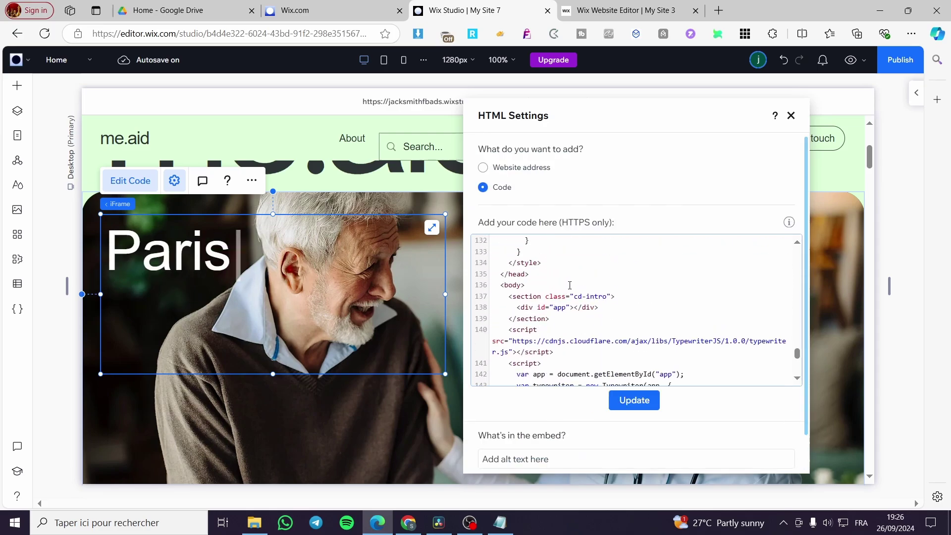
pyautogui.scroll(7, 638, 317)
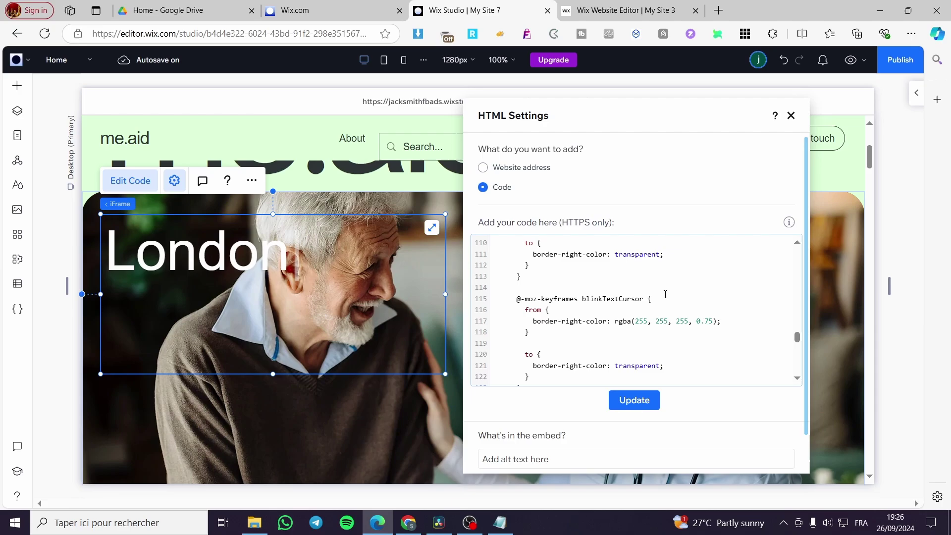
# Inspect the blinking cursor's colour values, then close the embed's code settings.
pyautogui.moveTo(635, 321); pyautogui.dragTo(713, 321)
pyautogui.click(635, 320)
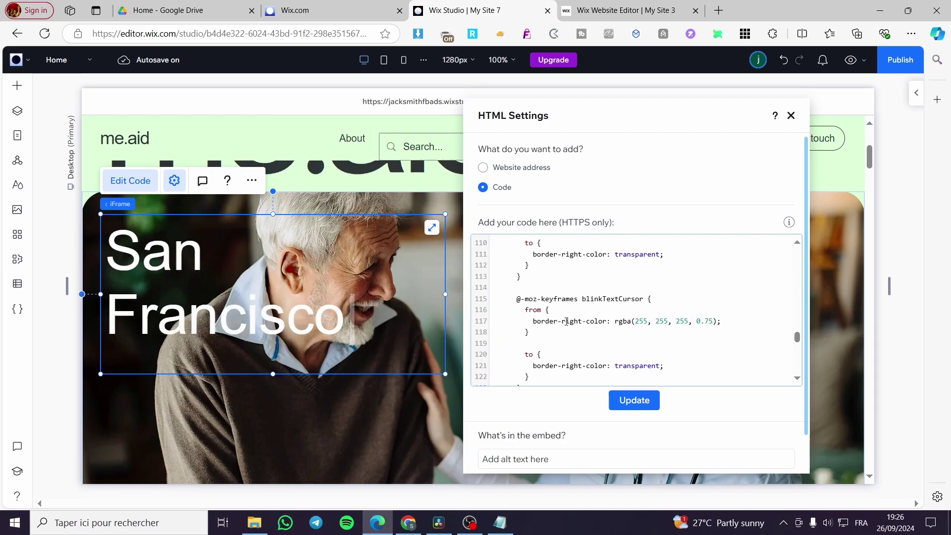
pyautogui.scroll(9, 566, 322)
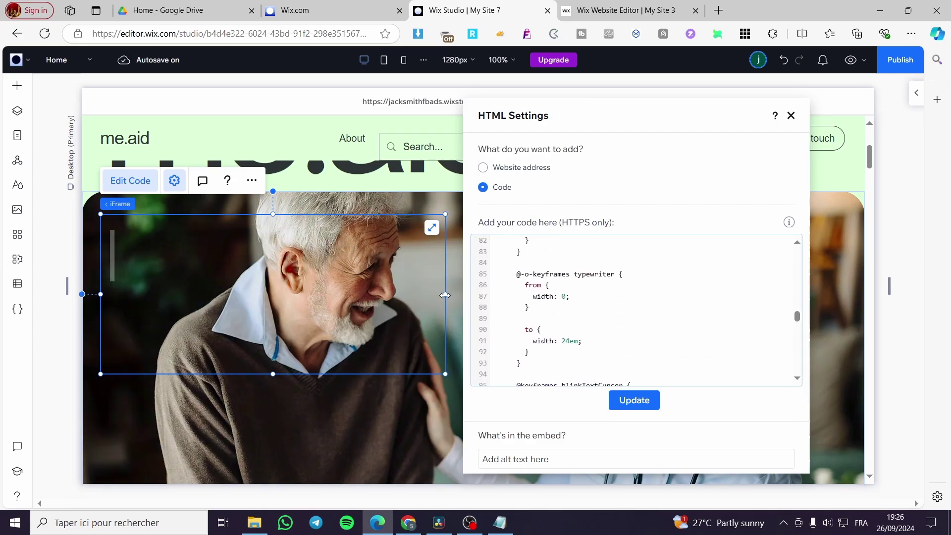
pyautogui.press('Escape')
pyautogui.doubleClick(648, 296)
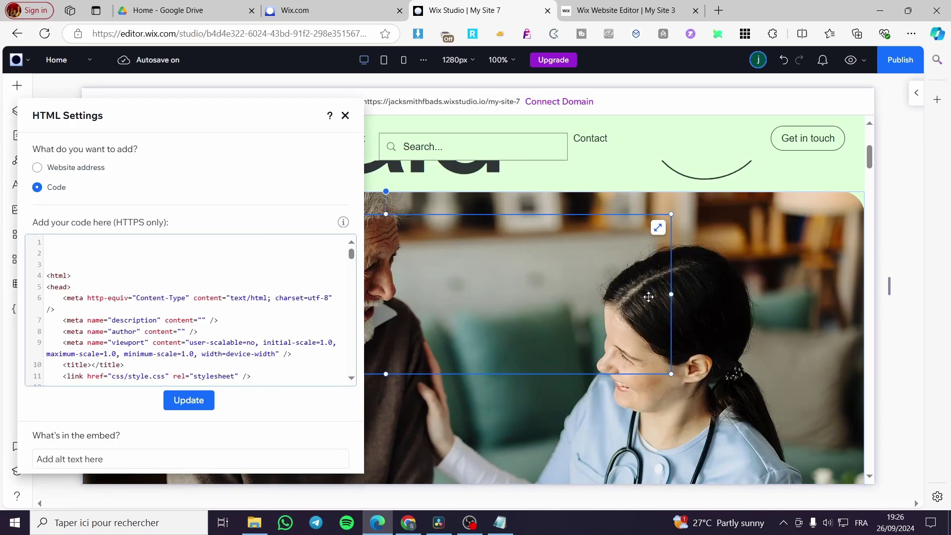
pyautogui.click(423, 309)
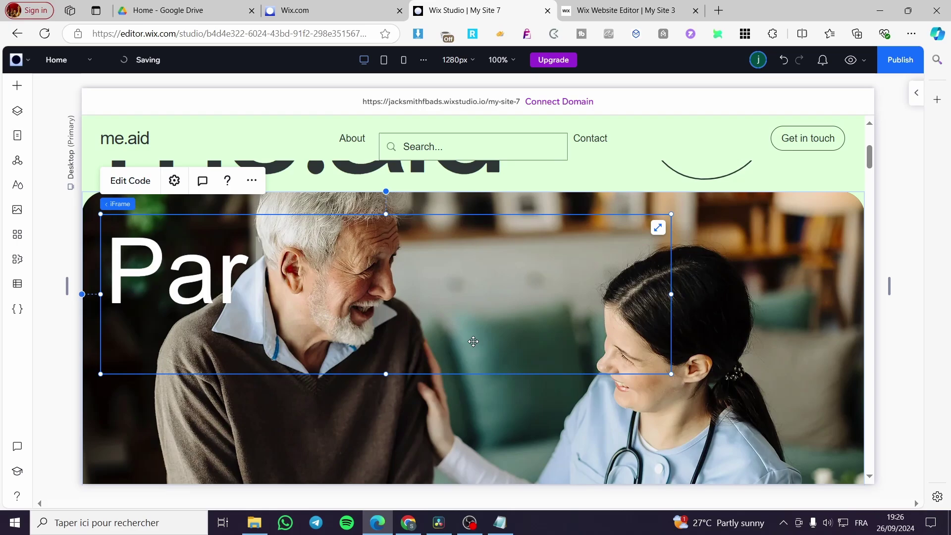